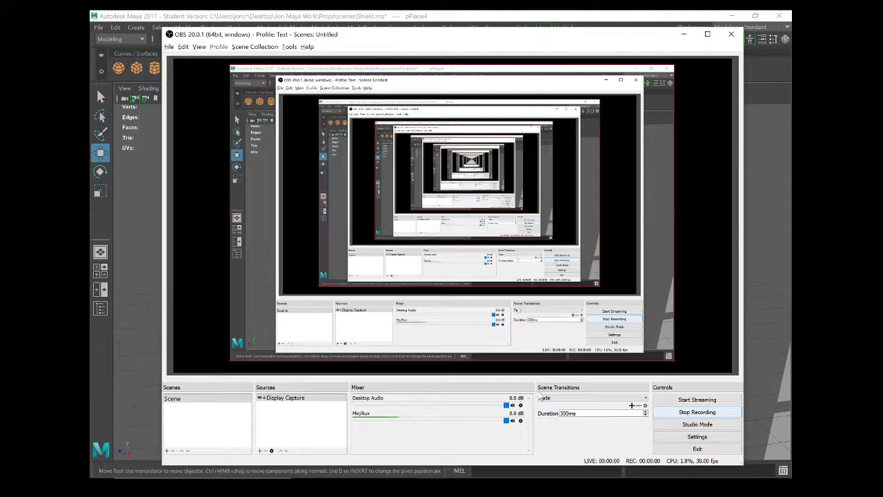
- Orbit the persp view to face the half shield, then maximize the side view over the reference
key("alt+Tab")
left_click_drag(460, 294, 407, 290, "alt")
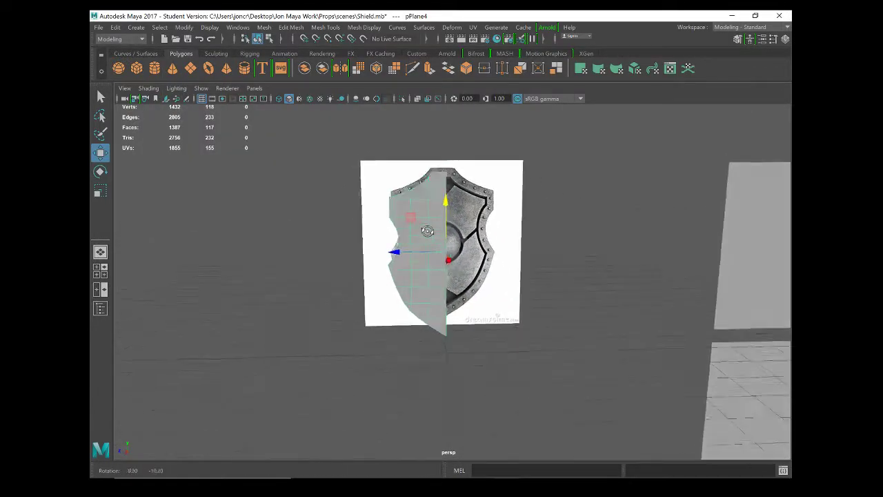
mouse_move(418, 229)
left_mouse_down("alt")
mouse_move(489, 237)
mouse_move(435, 237)
mouse_move(408, 274)
mouse_move(434, 285)
mouse_move(430, 198)
left_mouse_up("alt")
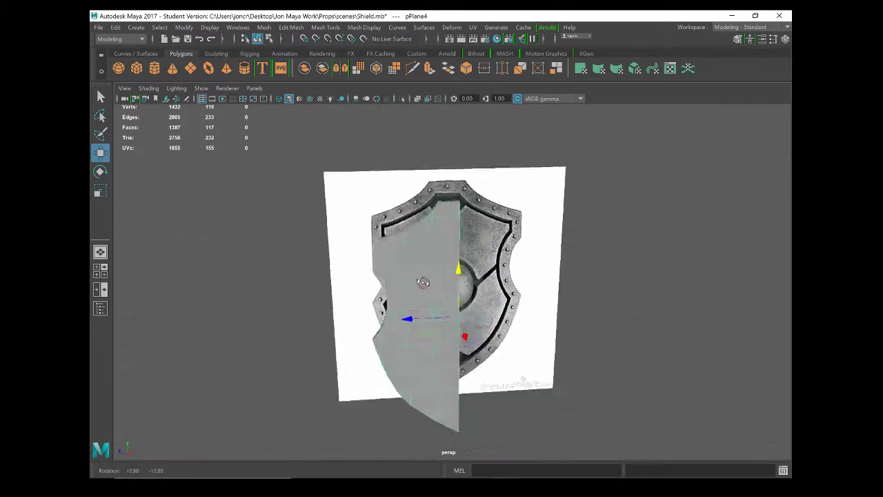
mouse_move(424, 327)
left_mouse_down("alt")
mouse_move(472, 322)
mouse_move(493, 271)
left_mouse_up("alt")
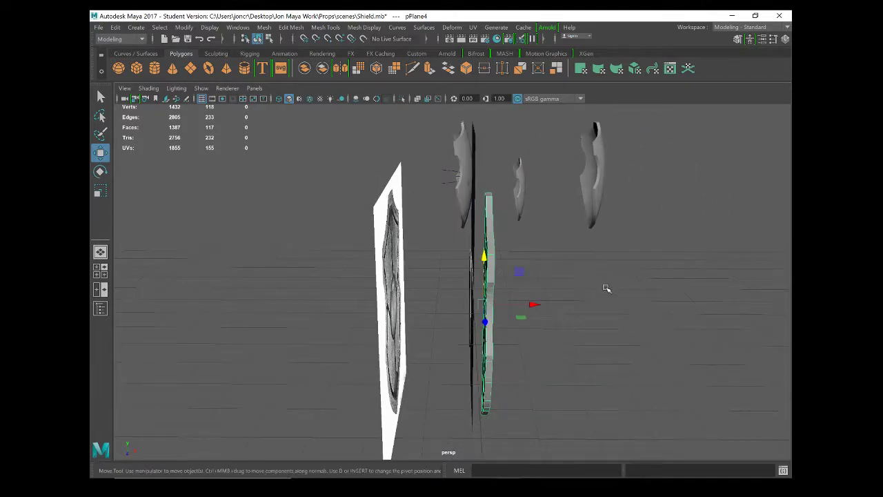
mouse_move(606, 288)
left_mouse_down("alt")
mouse_move(458, 283)
mouse_move(410, 292)
left_mouse_up("alt")
key("alt+Tab")
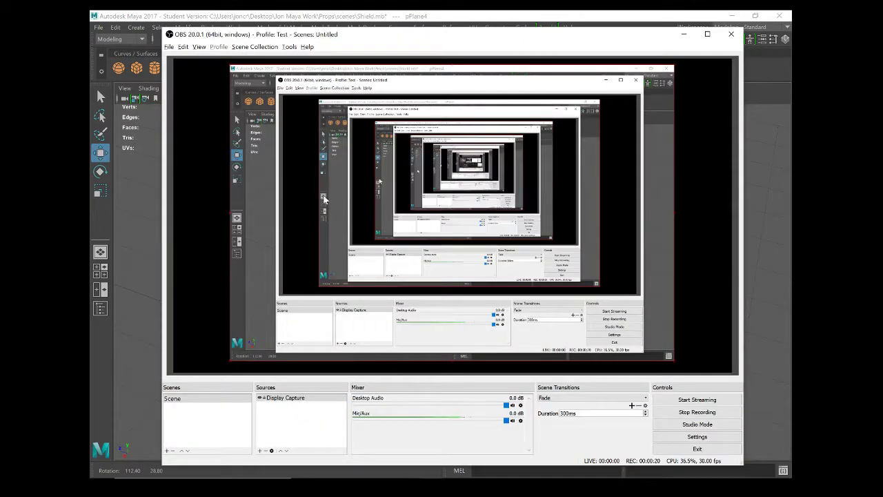
key("alt+Tab")
mouse_move(429, 361)
left_mouse_down("alt")
mouse_move(370, 375)
mouse_move(430, 339)
mouse_move(449, 340)
mouse_move(416, 294)
mouse_move(361, 292)
mouse_move(404, 305)
mouse_move(401, 279)
mouse_move(427, 293)
mouse_move(445, 273)
mouse_move(425, 246)
mouse_move(420, 270)
mouse_move(418, 248)
left_mouse_up("alt")
key("space")
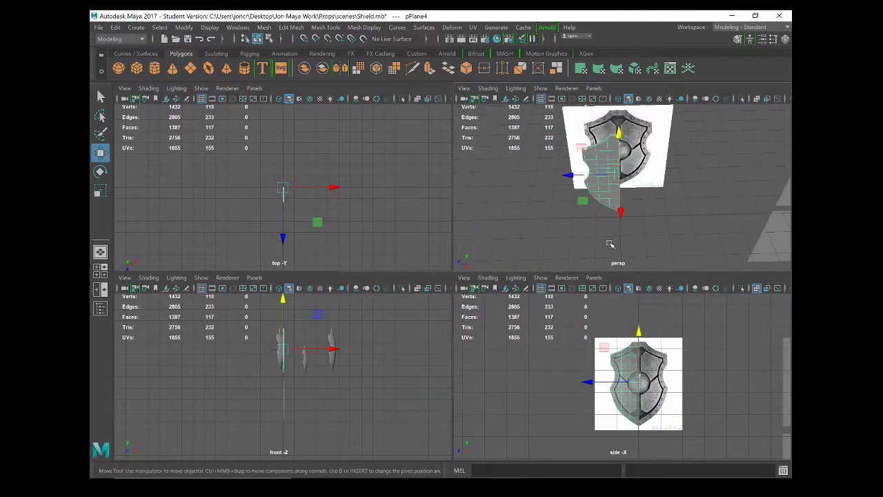
key("space")
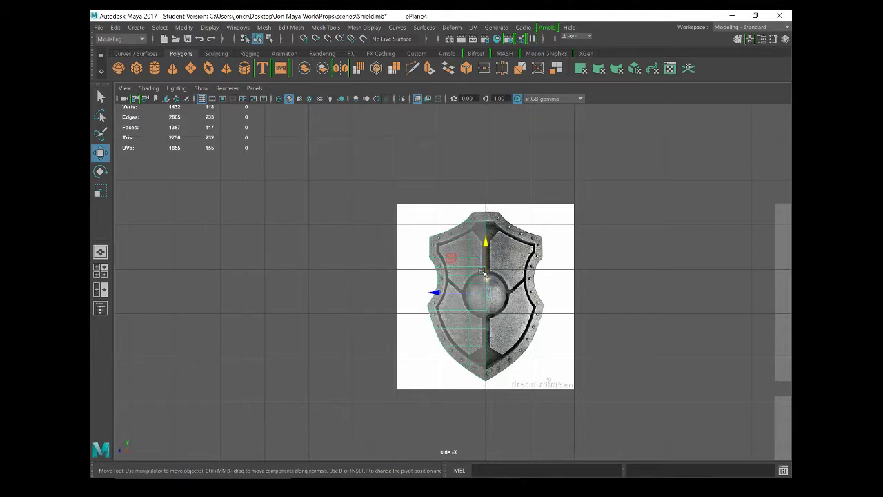
scroll(485, 274, "up", 2)
middle_click_drag(485, 274, 374, 300, "alt")
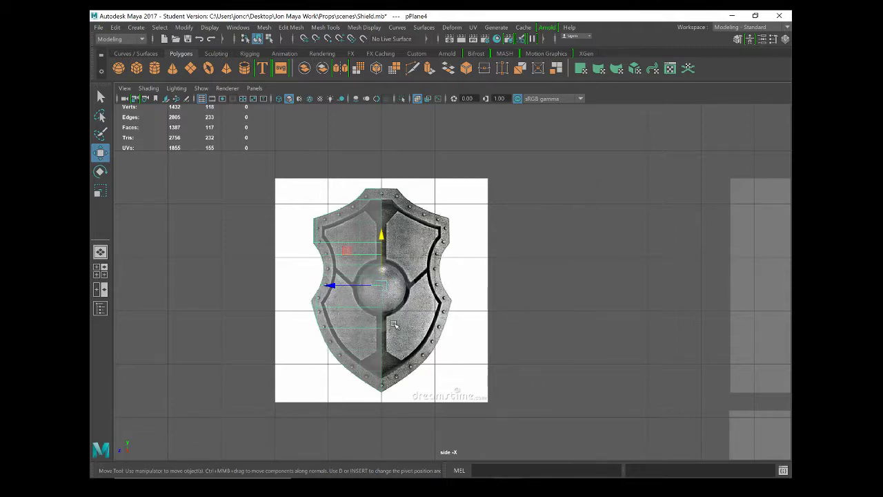
scroll(393, 324, "down", 2)
scroll(397, 310, "down", 2)
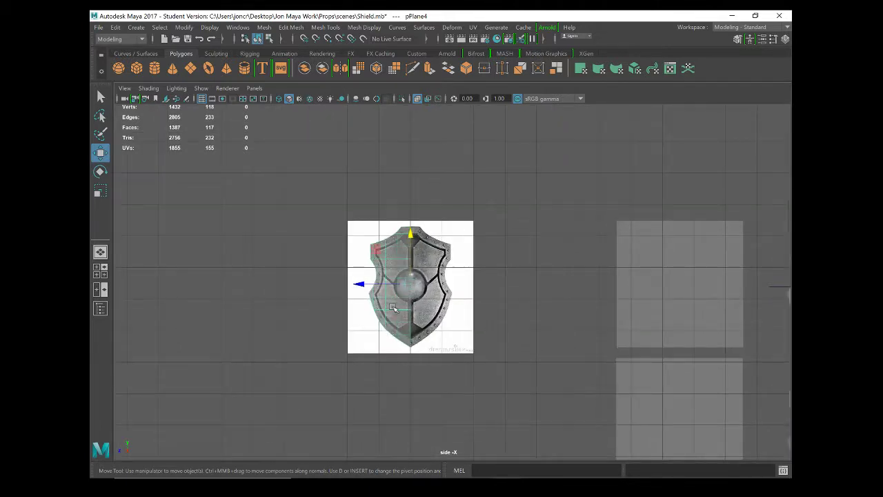
- Duplicate the half-shield mesh, move the copy up above the shield, and reselect pPlane4
key("ctrl+d")
left_click_drag(409, 234, 411, 116)
left_click(401, 301)
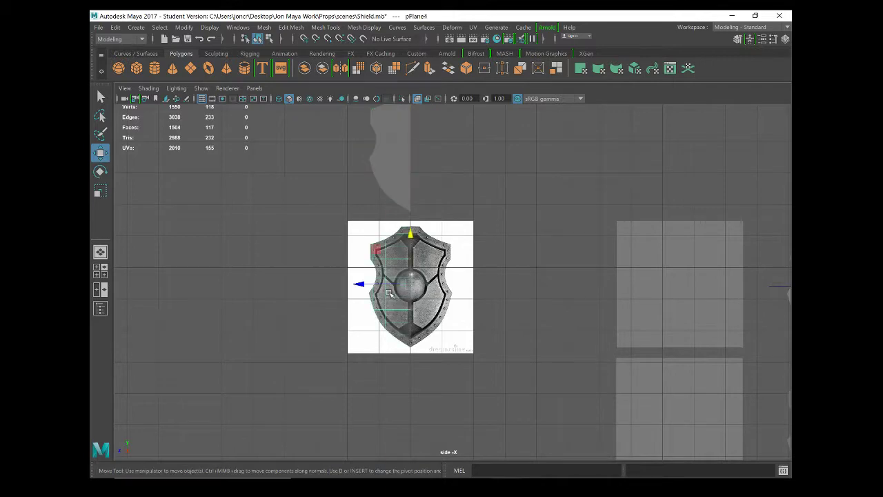
- Maximize the perspective view and orbit around the original half shield
scroll(413, 297, "up", 1)
key("space")
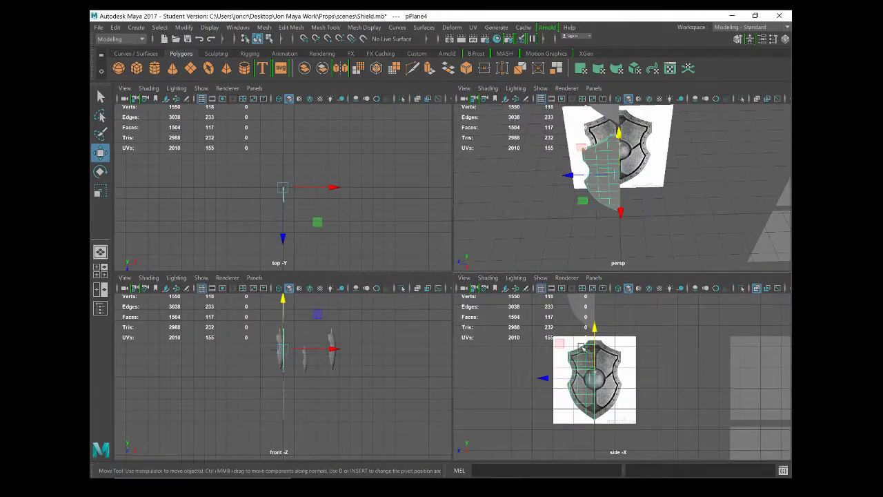
key("space")
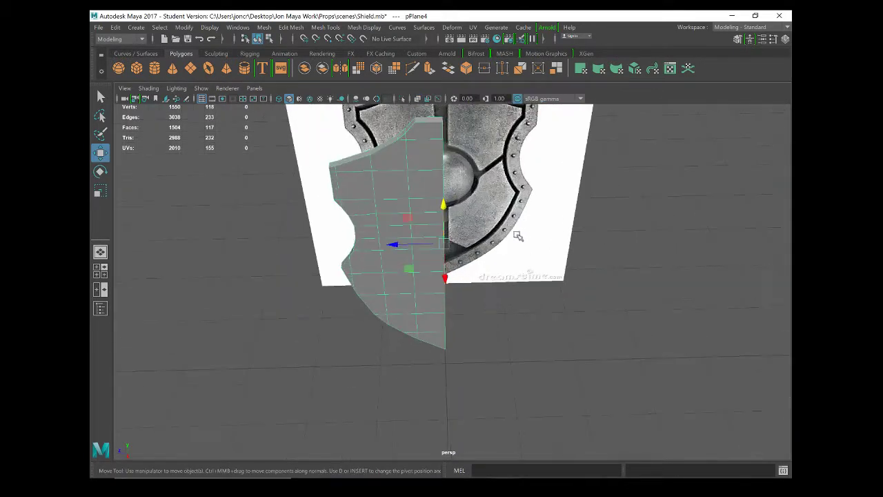
left_click_drag(483, 234, 461, 229, "alt")
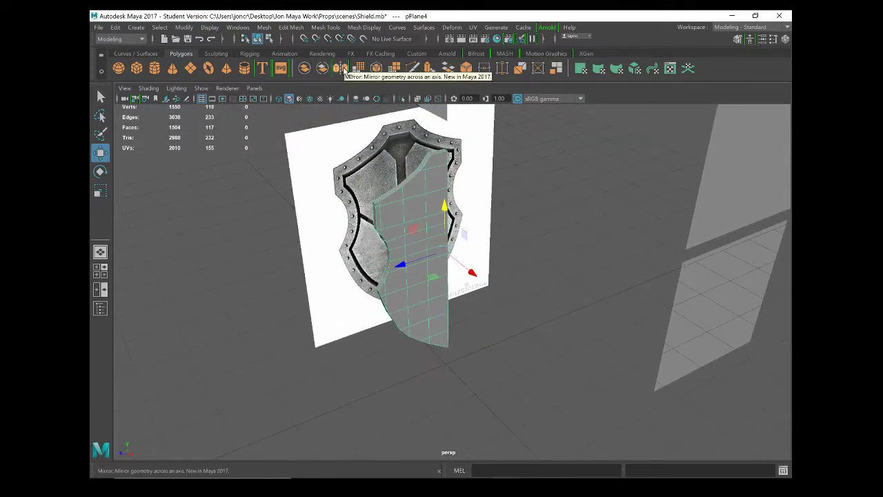
- Mirror the half shield across X and place the polyMirror2 editor beside the shield
left_click(340, 68)
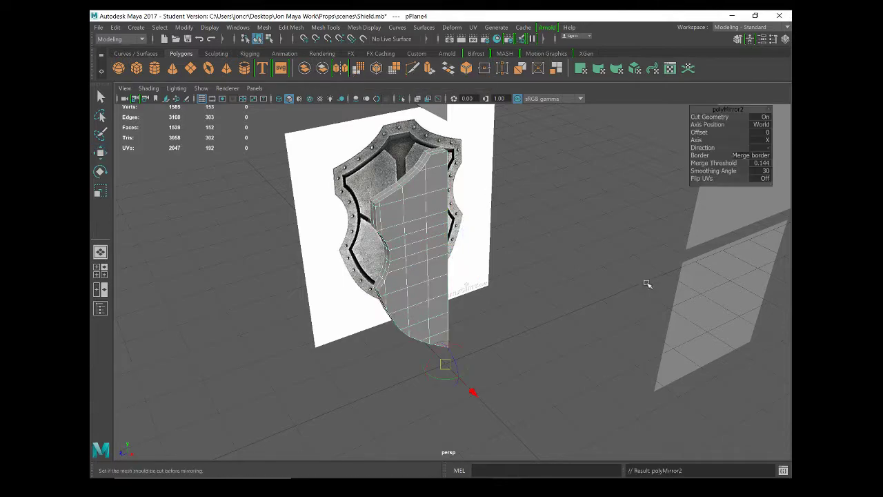
mouse_move(433, 248)
left_mouse_down("alt")
mouse_move(424, 260)
mouse_move(442, 223)
left_mouse_up("alt")
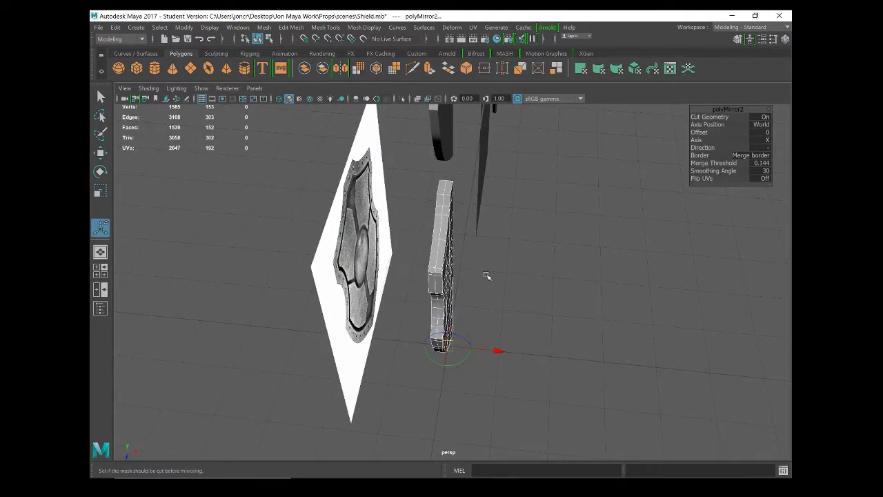
left_click_drag(486, 276, 451, 263, "alt")
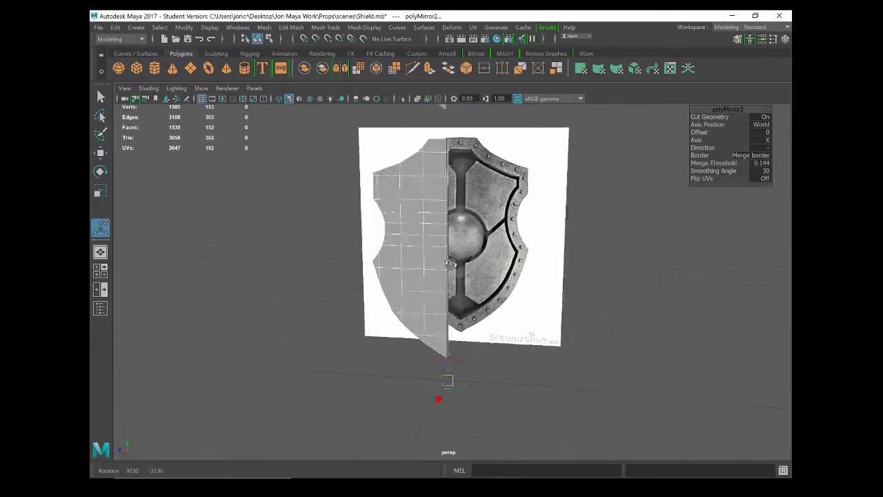
left_click_drag(451, 263, 447, 269, "alt")
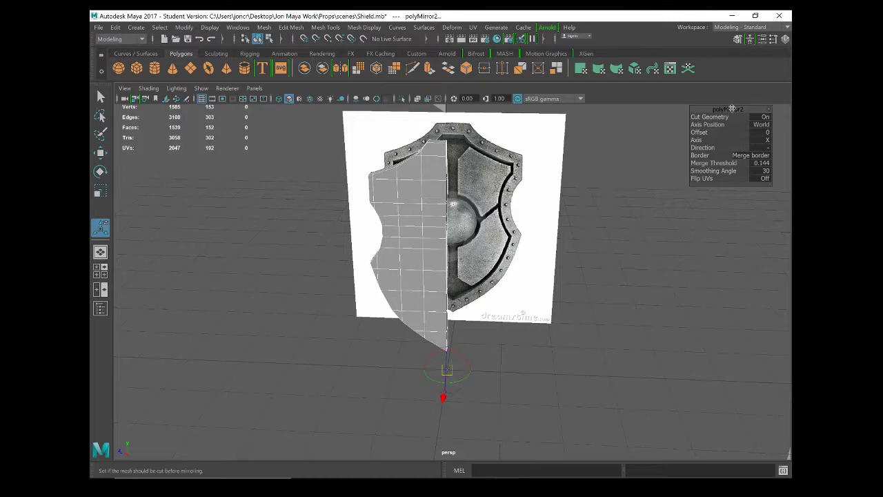
left_click_drag(732, 109, 560, 184)
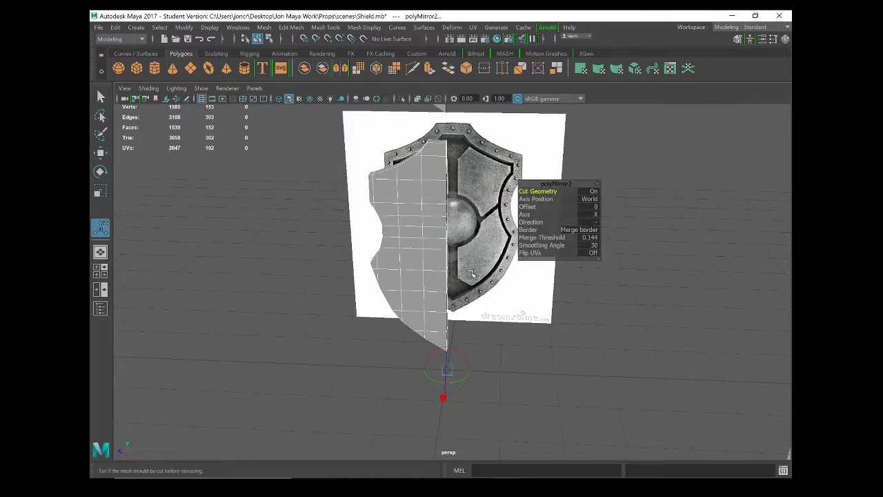
left_click_drag(471, 273, 497, 262, "alt")
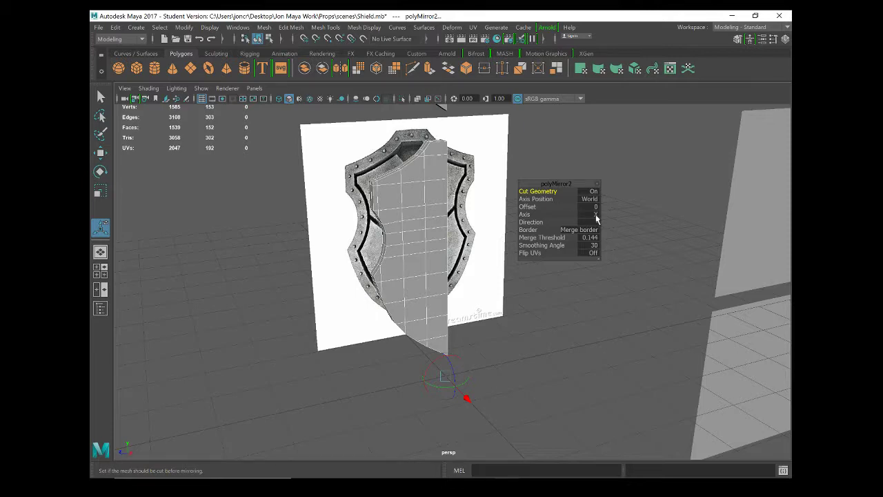
- Switch the polyMirror2 axis to Y, inspect the lower half, then set it back to Z
left_click(597, 219)
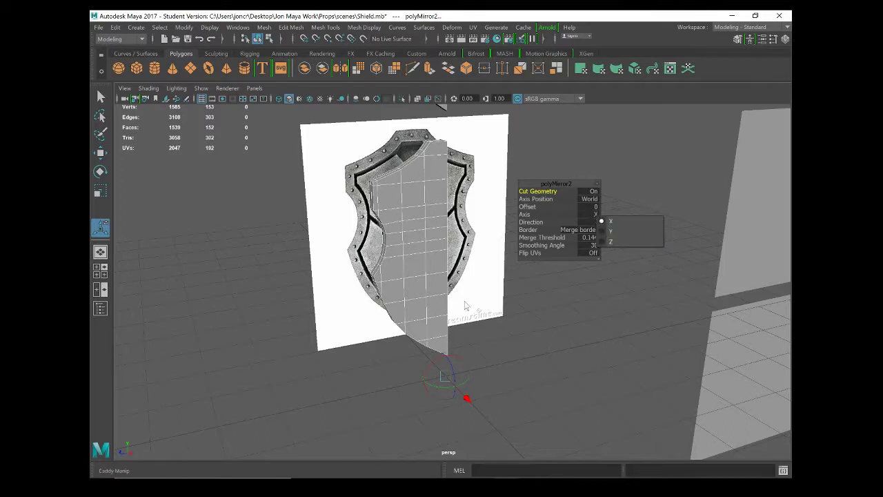
left_click(614, 230)
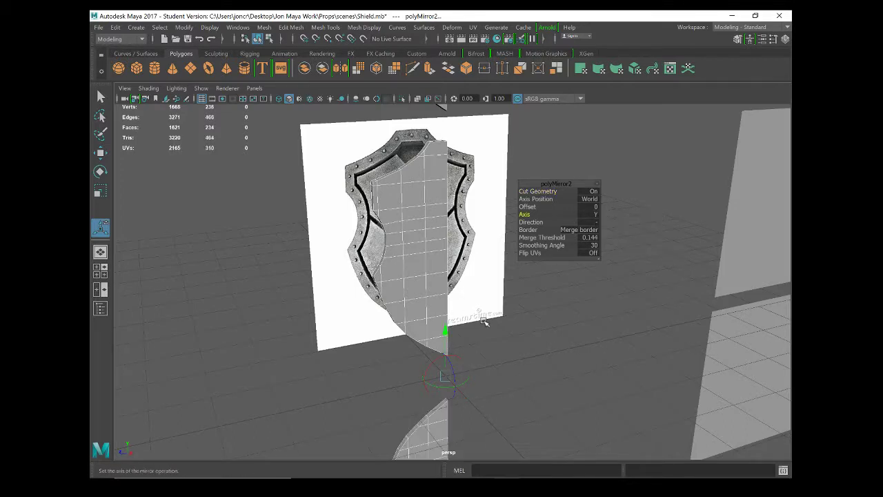
left_click_drag(467, 267, 393, 318, "alt")
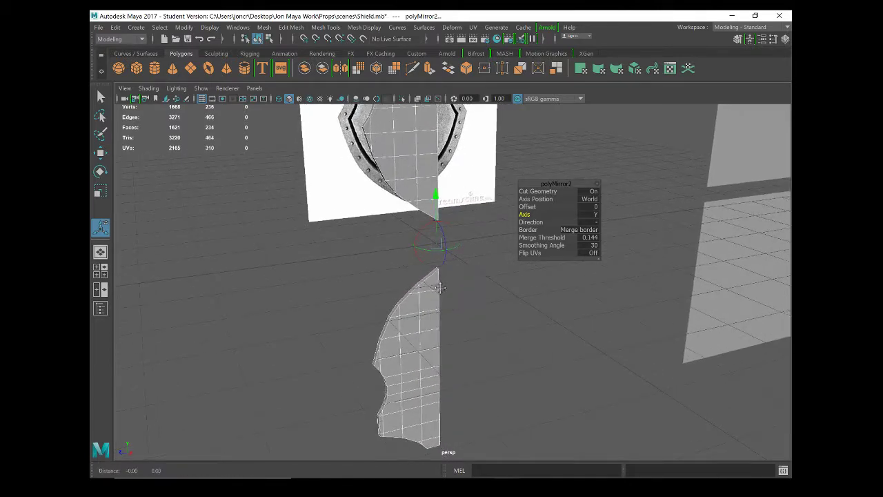
mouse_move(442, 279)
left_mouse_down("alt")
mouse_move(456, 303)
mouse_move(401, 265)
mouse_move(449, 211)
left_mouse_up("alt")
left_click(586, 219)
left_click(613, 238)
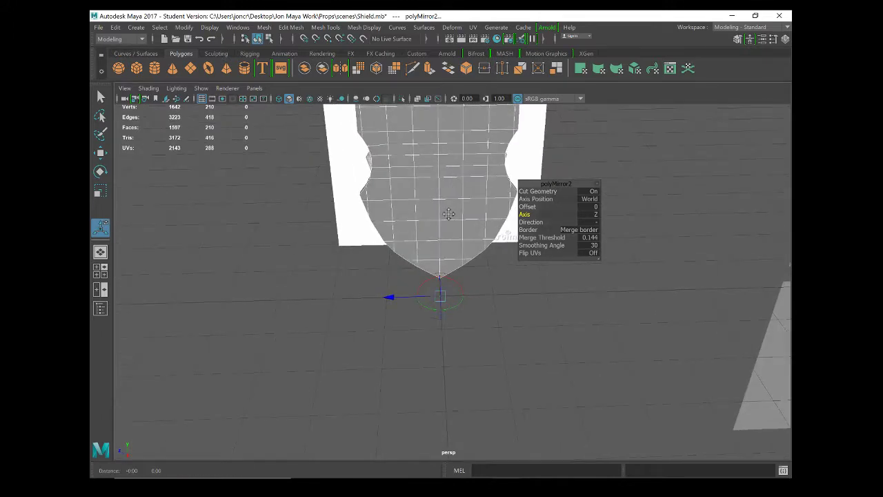
middle_click_drag(449, 211, 452, 284, "alt")
left_click_drag(438, 254, 632, 251, "alt")
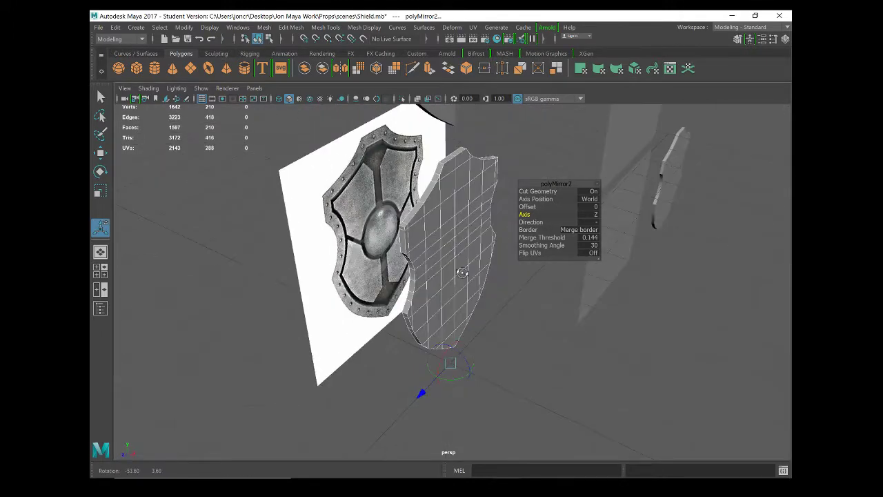
- Toggle the axis to Y and back to Z, then set the mirror direction to +
left_click(590, 215)
left_click(611, 228)
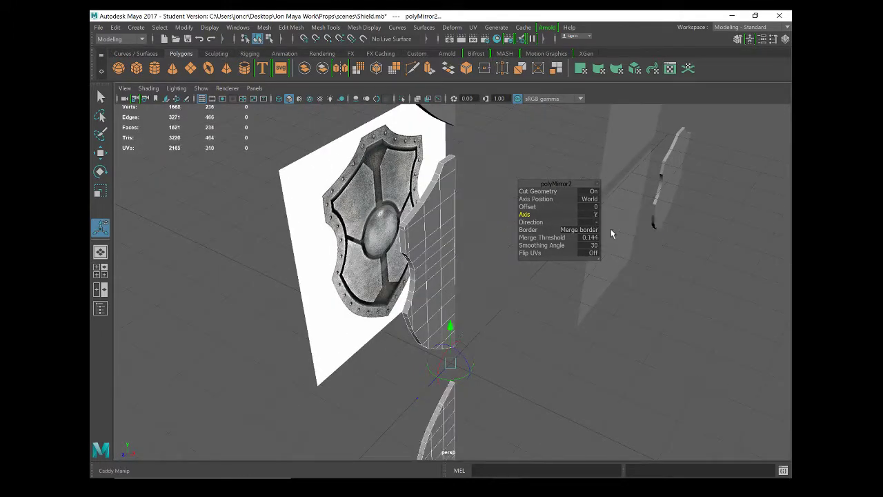
left_click(593, 213)
left_click(607, 238)
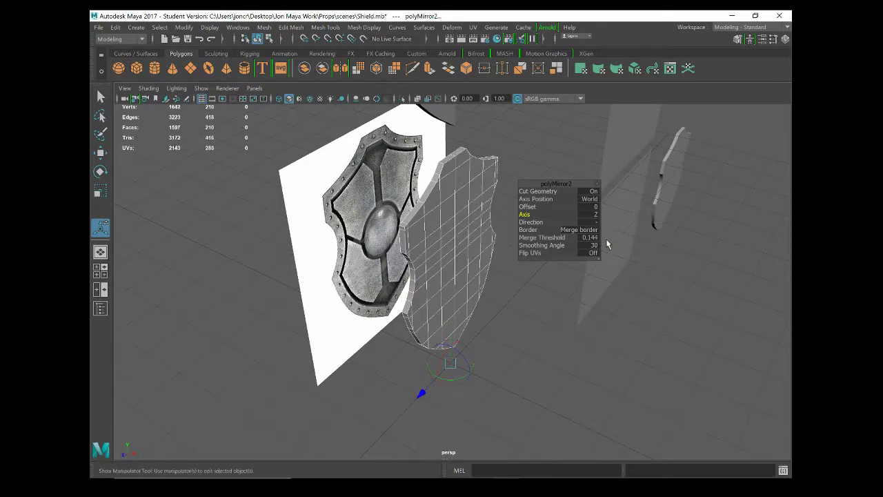
left_click(596, 223)
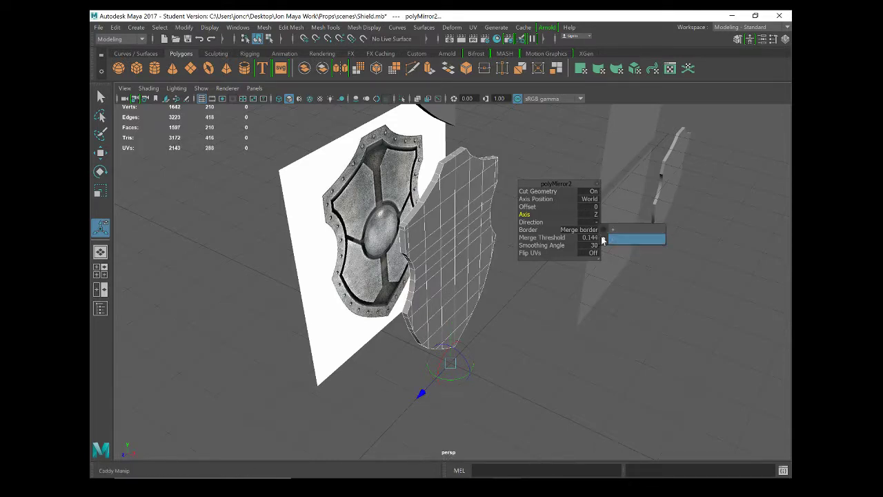
left_click(607, 236)
mouse_move(446, 290)
left_mouse_down("alt")
mouse_move(374, 275)
mouse_move(407, 274)
left_mouse_up("alt")
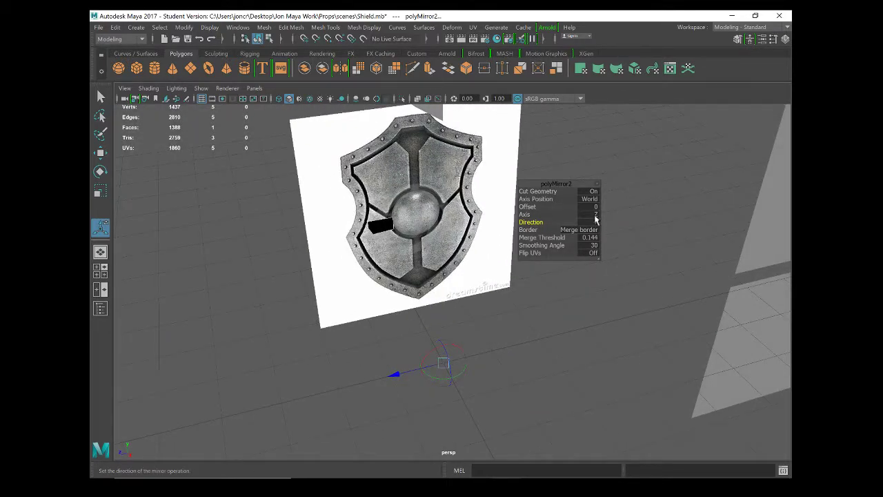
- Set the polyMirror2 direction to − and orbit to check the mirrored half
left_click(596, 220)
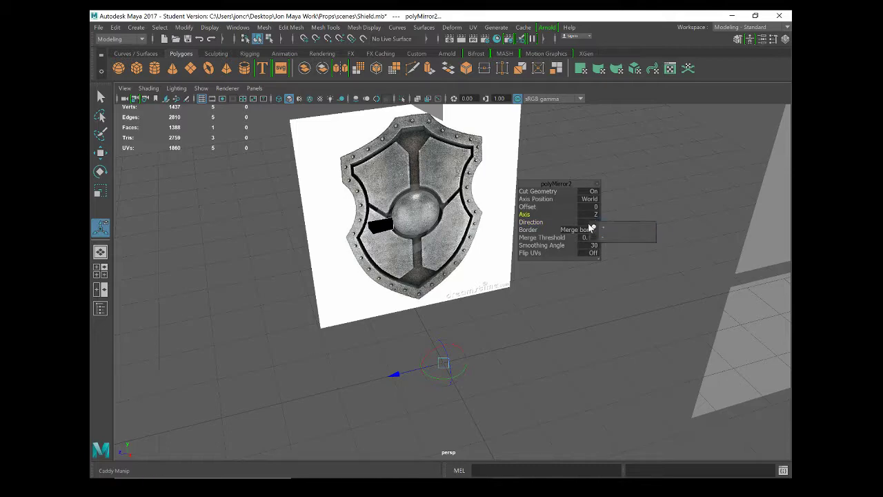
left_click(604, 236)
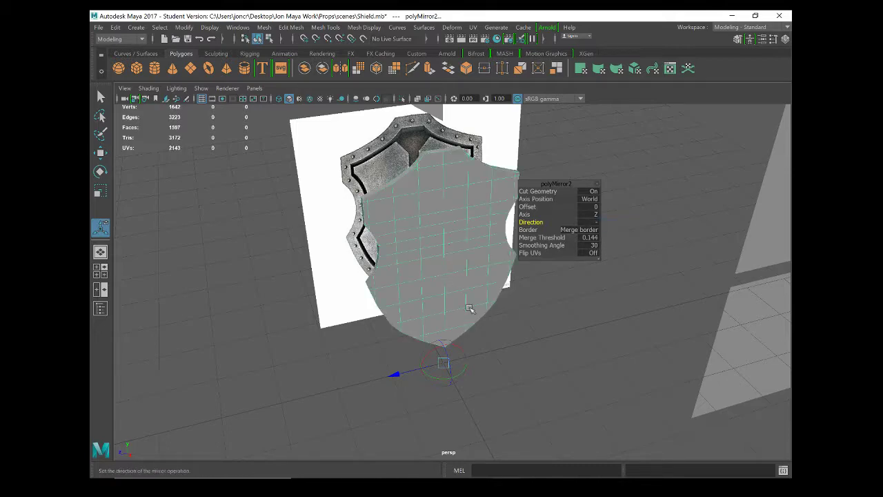
mouse_move(463, 316)
left_mouse_down("alt")
mouse_move(438, 305)
mouse_move(493, 301)
mouse_move(465, 299)
mouse_move(483, 297)
mouse_move(437, 319)
mouse_move(433, 309)
left_mouse_up("alt")
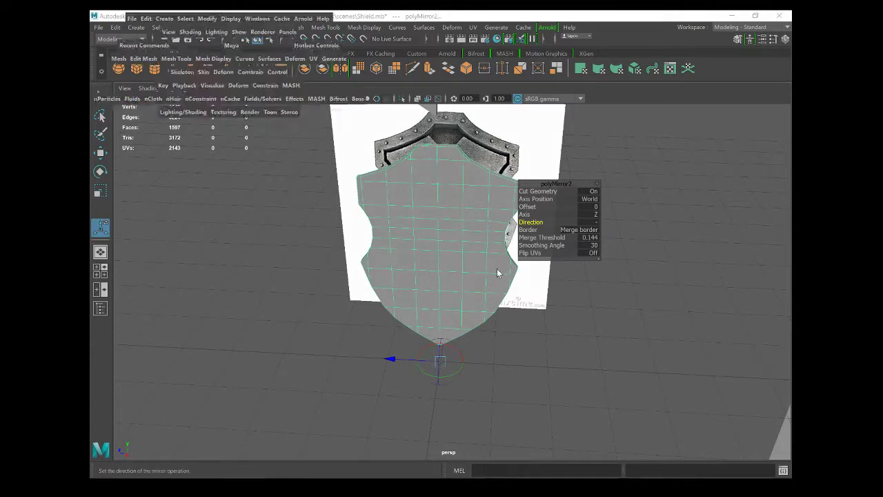
- Toggle between the four-view and maximized side view, then orbit to inspect the shield's textured back
key("space")
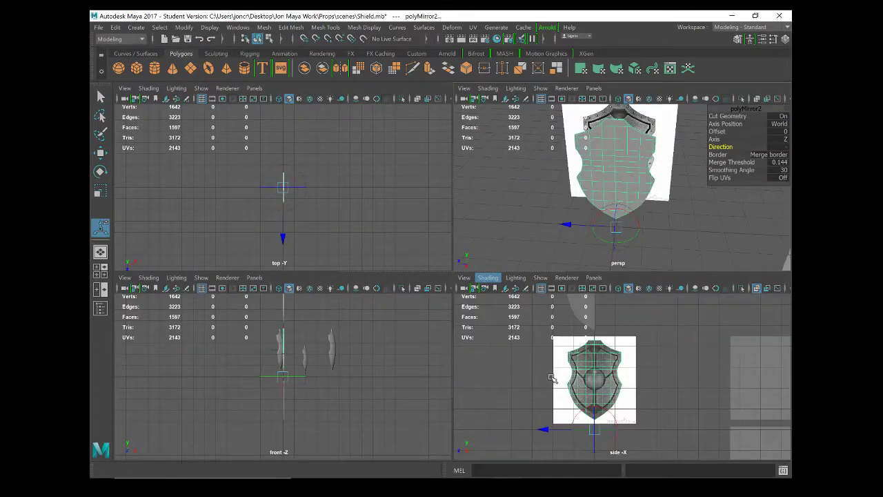
key("space")
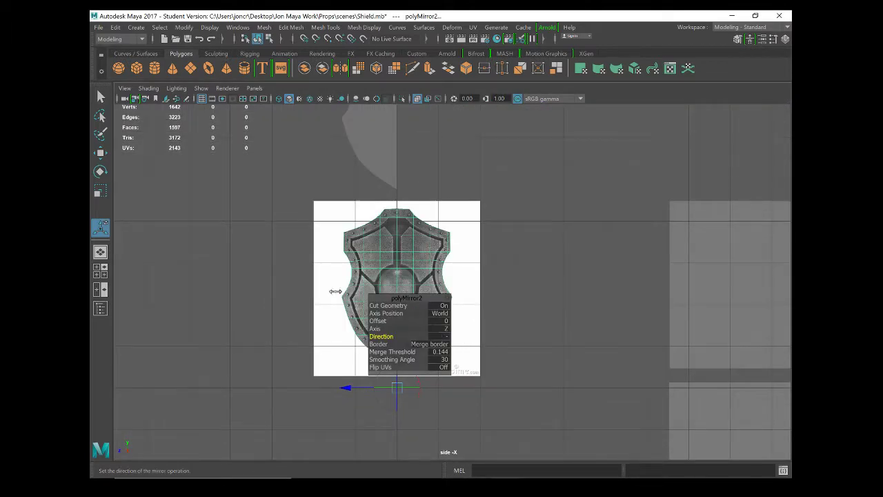
key("space")
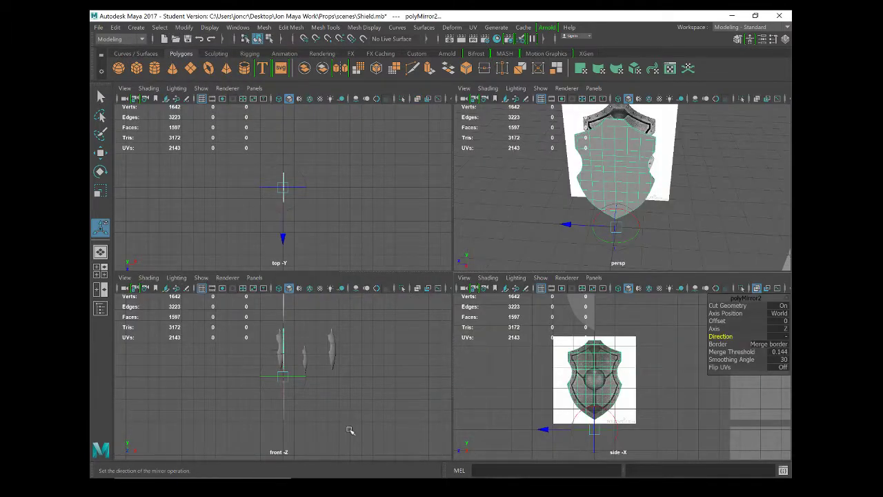
key("space")
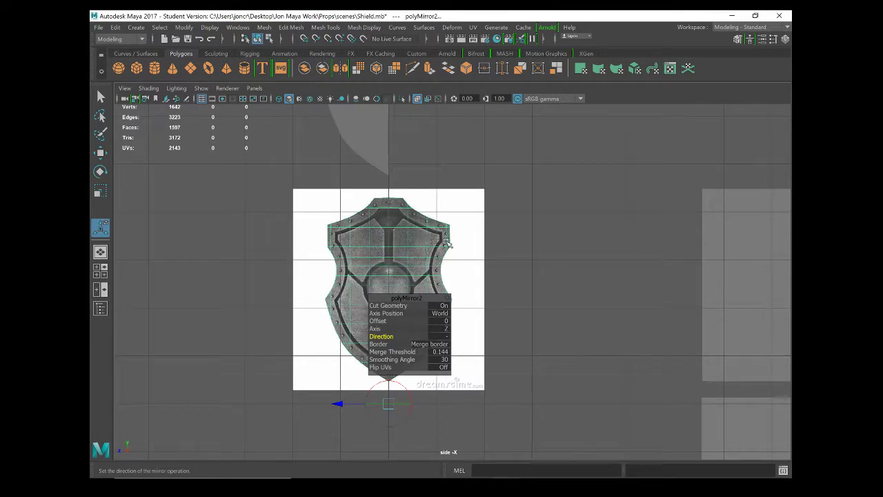
key("space")
key("space")
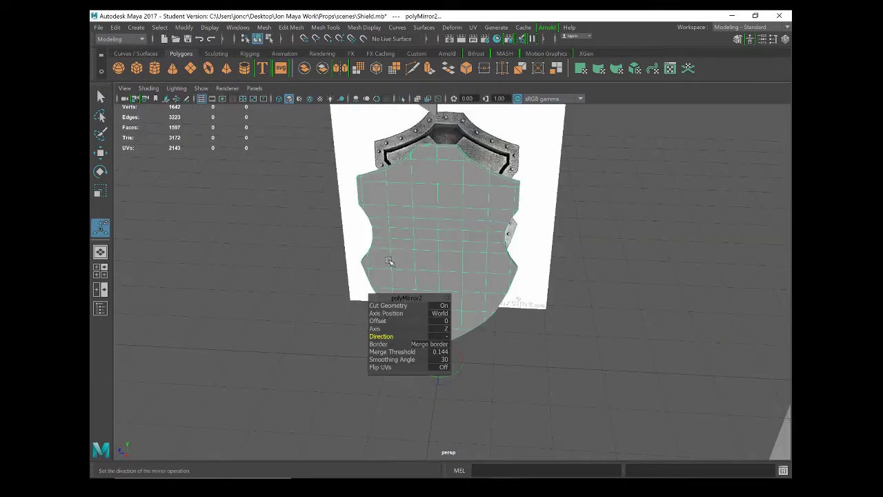
mouse_move(388, 256)
left_mouse_down("alt")
mouse_move(402, 251)
mouse_move(386, 249)
left_mouse_up("alt")
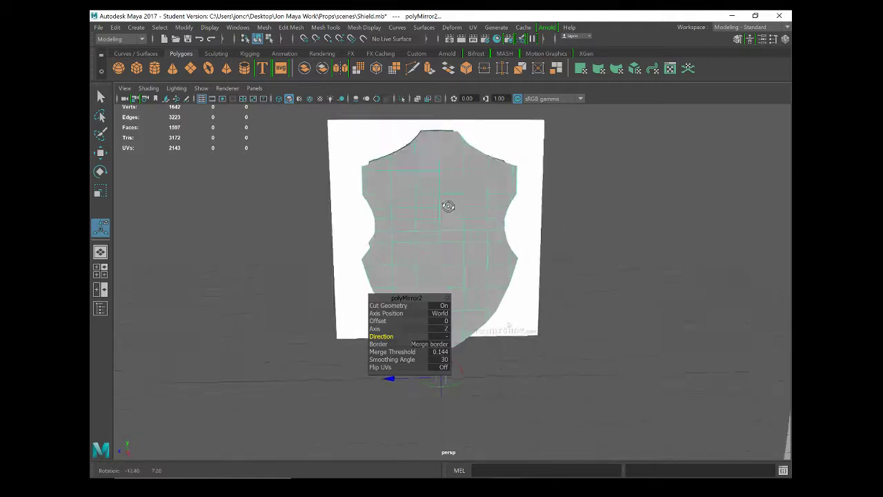
mouse_move(436, 201)
left_mouse_down("alt")
mouse_move(461, 207)
mouse_move(433, 194)
mouse_move(476, 266)
mouse_move(499, 197)
left_mouse_up("alt")
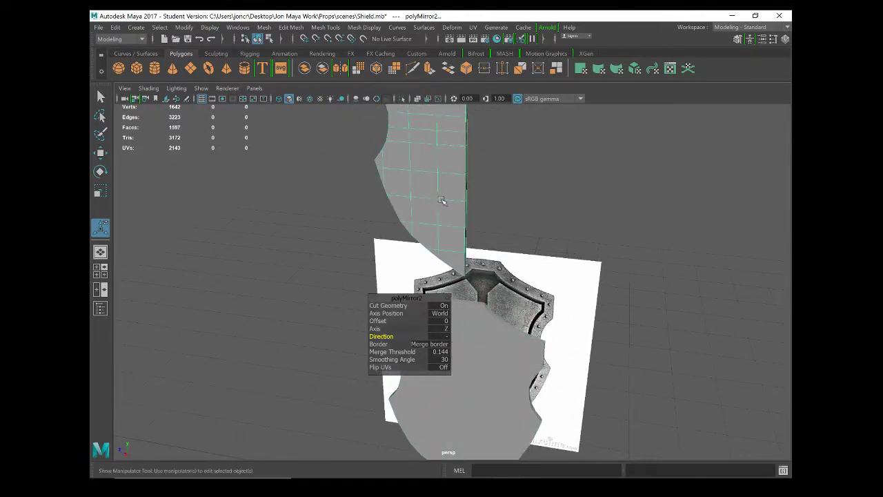
- Move the upper duplicate piece to the left along X with the Move tool
left_click_drag(518, 183, 514, 185, "alt")
key("w")
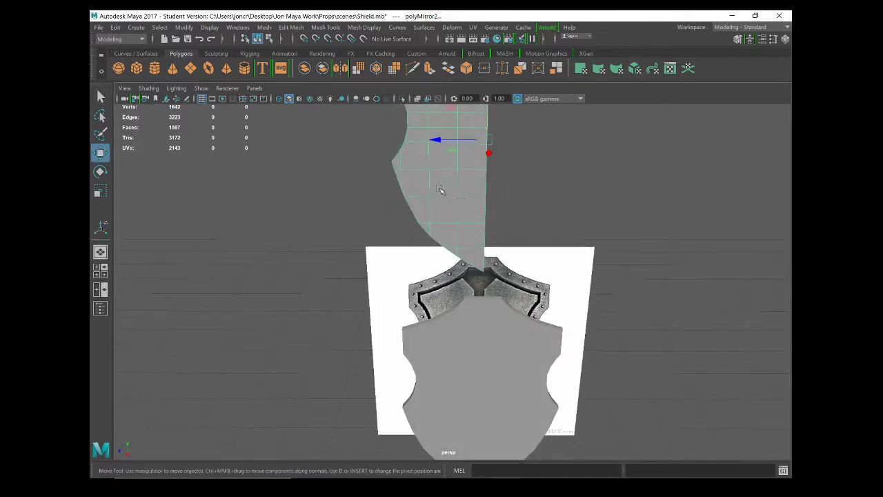
left_click_drag(451, 140, 331, 139)
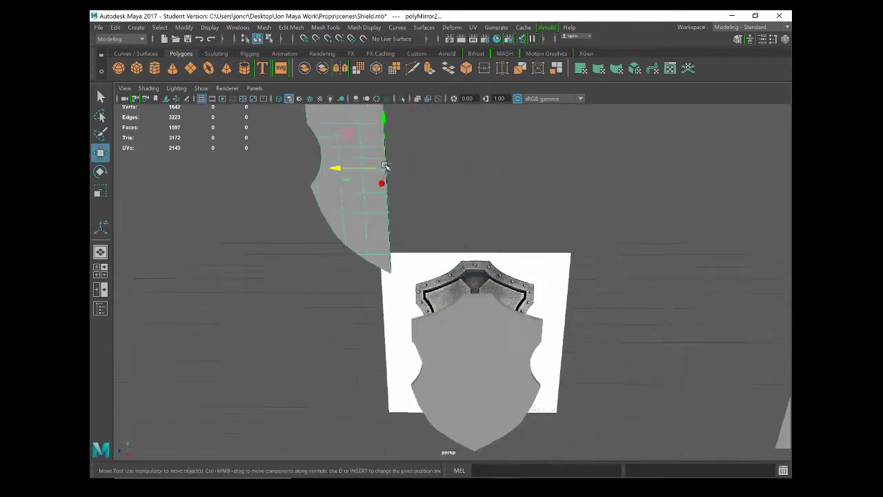
scroll(385, 166, "down", 1)
scroll(381, 172, "down", 1)
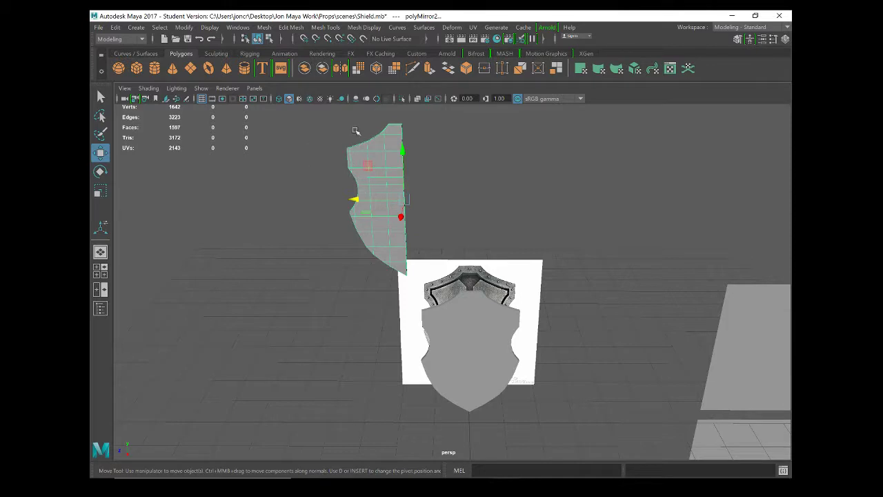
- Mirror the upper piece and try the new polyMirror3 with its axis set to Y
left_click(341, 69)
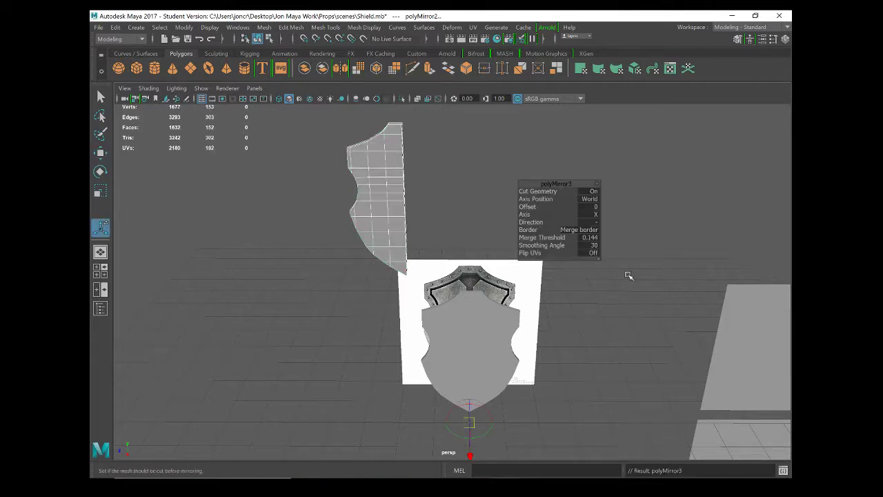
left_click_drag(469, 323, 445, 319, "alt")
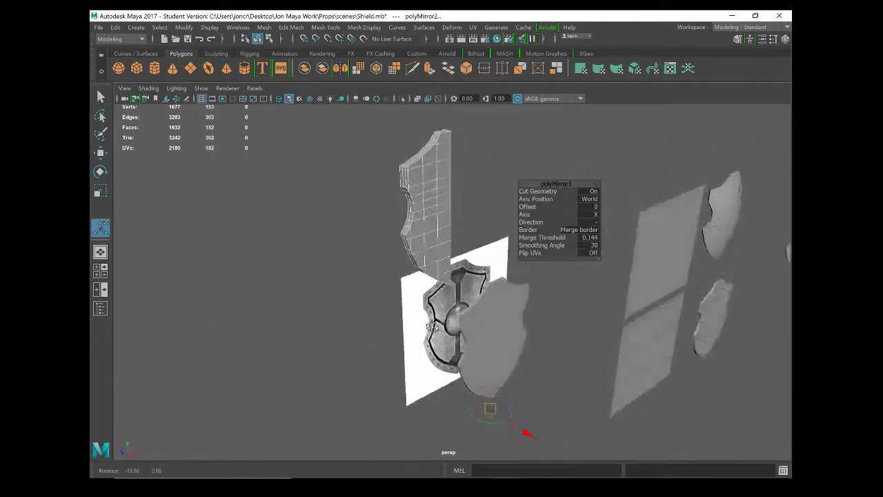
left_click(596, 213)
left_click(610, 234)
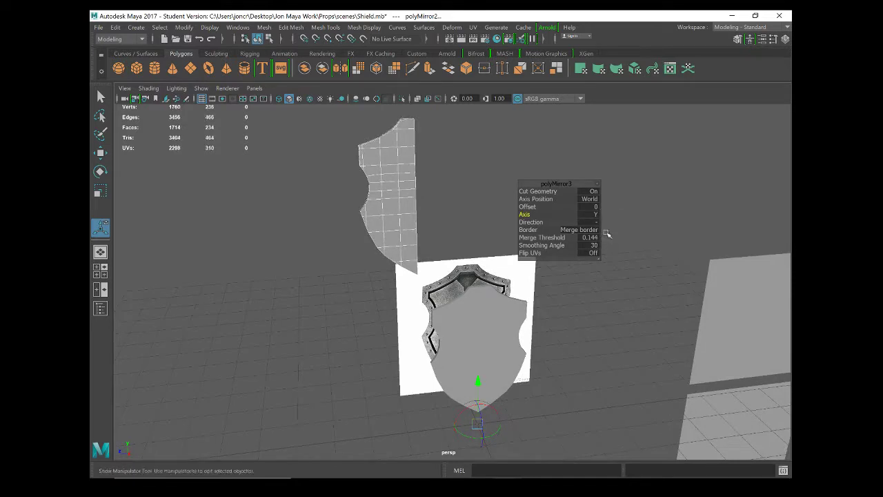
mouse_move(452, 307)
left_mouse_down("alt")
mouse_move(451, 337)
mouse_move(424, 331)
left_mouse_up("alt")
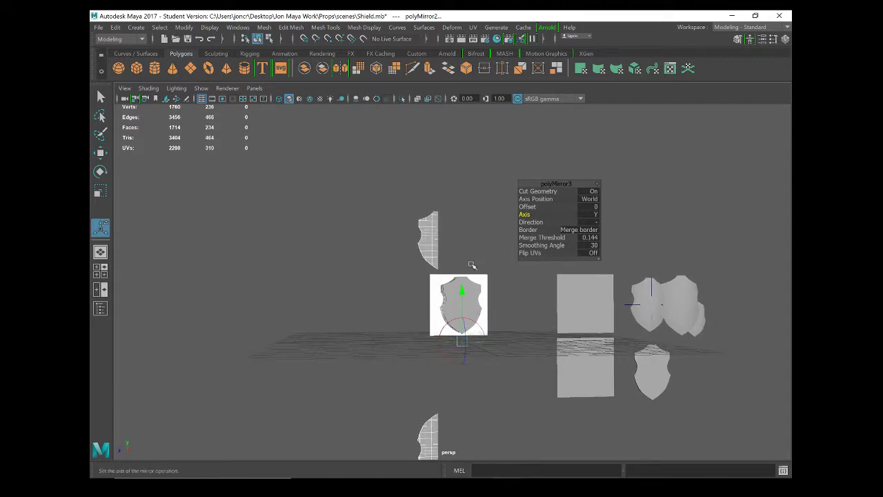
- Change the polyMirror3 axis to Z and orbit to an angled view of the pieces
left_click(597, 216)
left_click(624, 241)
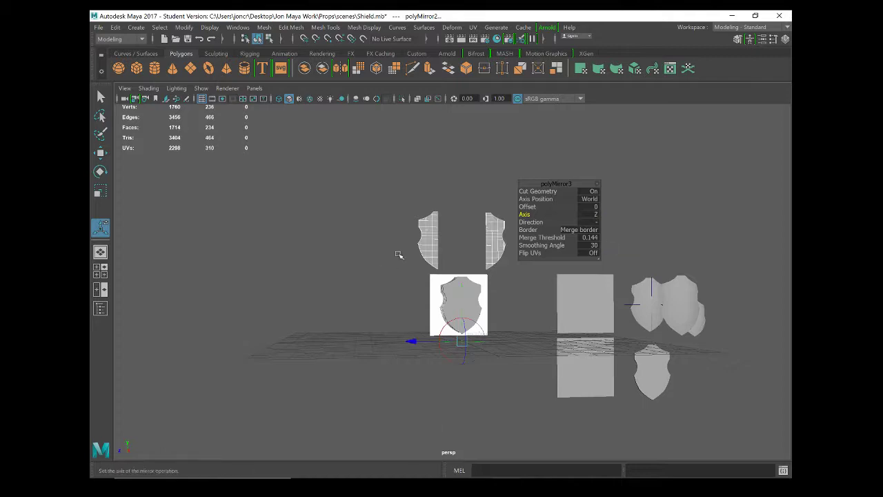
scroll(449, 222, "up", 3)
scroll(454, 223, "up", 2)
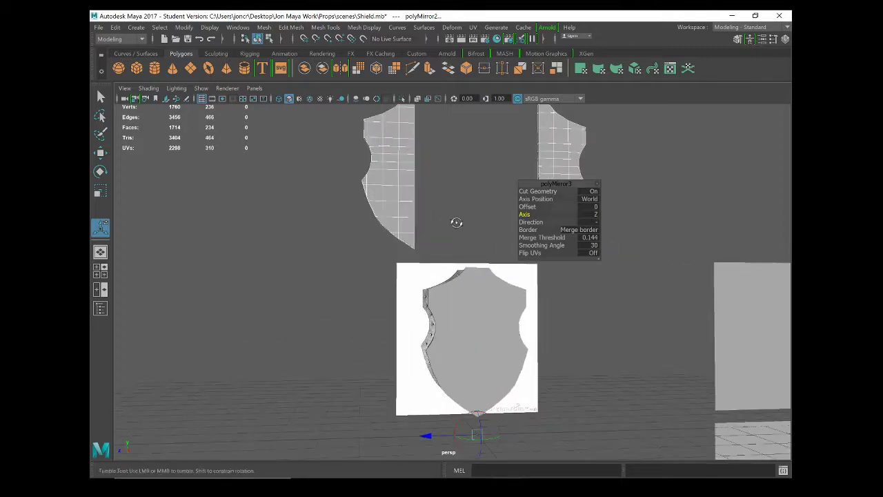
mouse_move(455, 222)
left_mouse_down("alt")
mouse_move(416, 230)
mouse_move(463, 239)
mouse_move(434, 244)
mouse_move(465, 244)
mouse_move(434, 229)
mouse_move(445, 231)
left_mouse_up("alt")
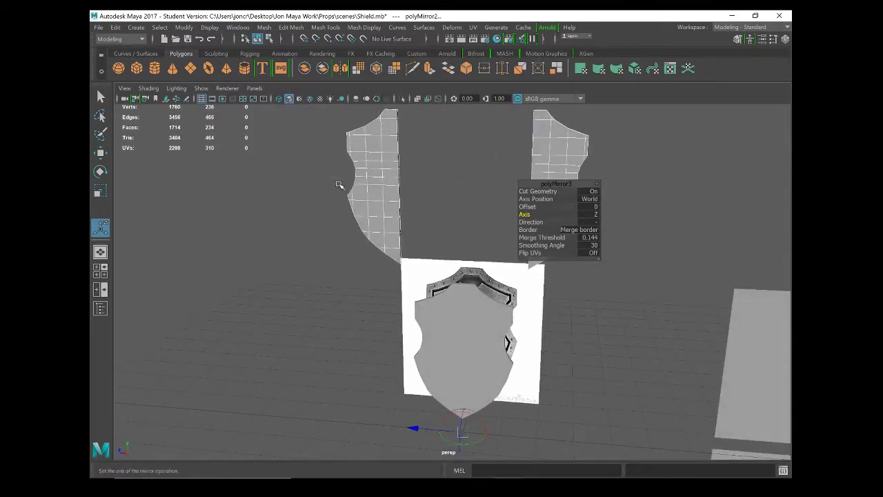
left_click(587, 229)
left_click(611, 252)
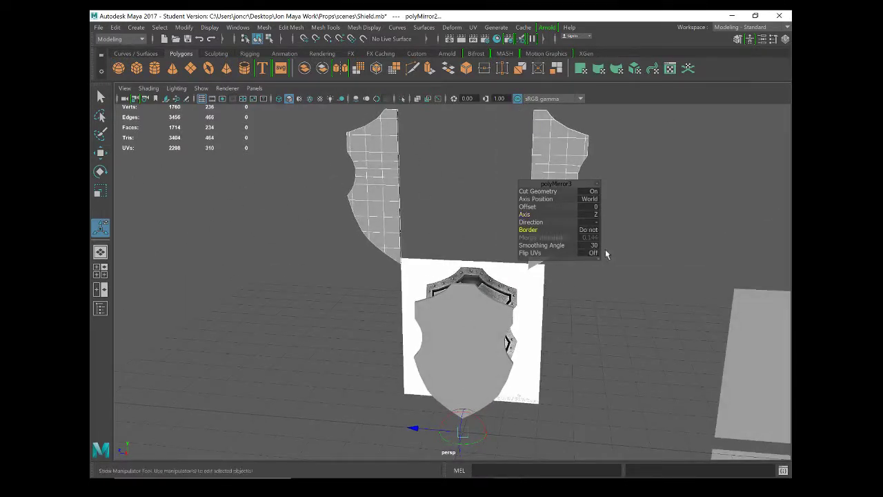
left_click_drag(444, 204, 605, 237, "alt")
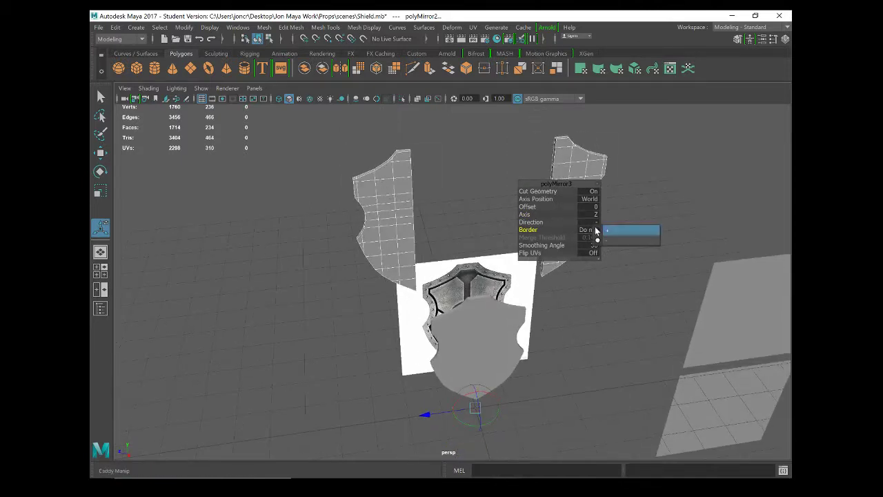
left_click(587, 232)
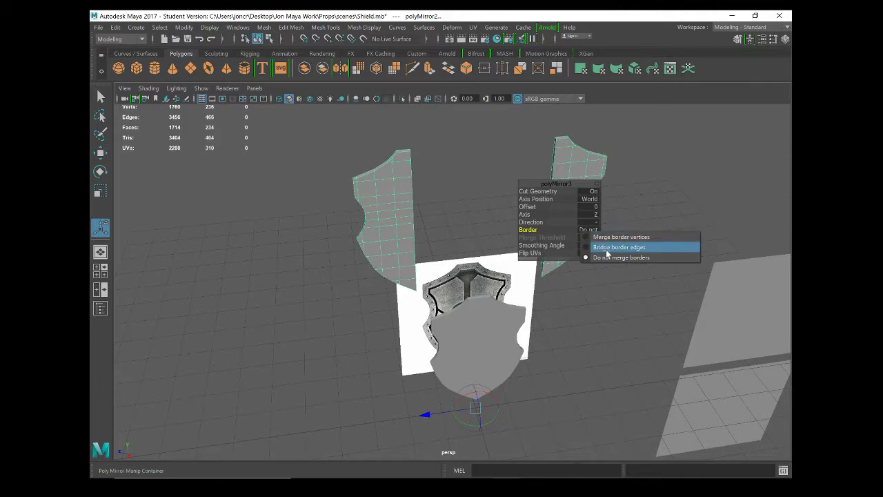
left_click(607, 247)
left_click(598, 236)
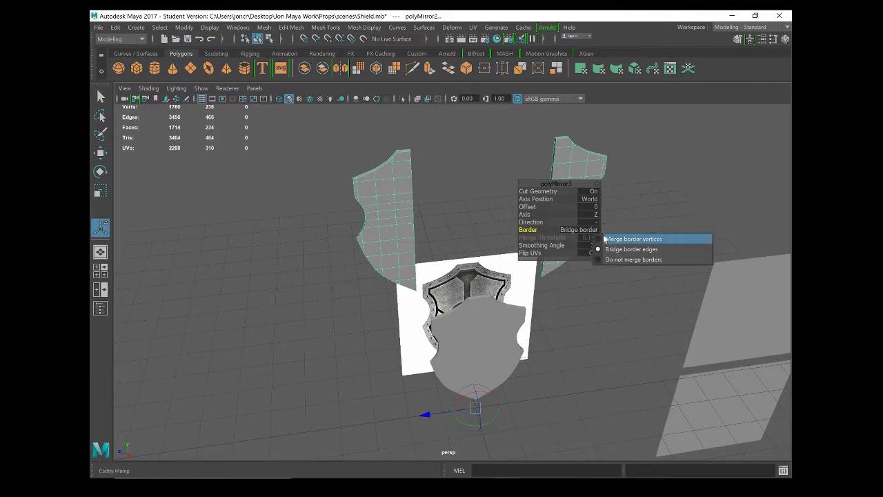
left_click(605, 239)
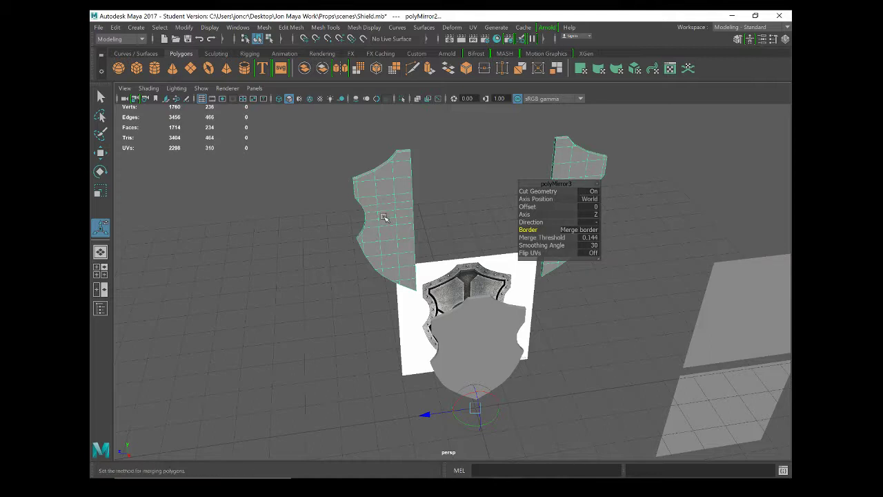
key("w")
left_click_drag(364, 226, 357, 228)
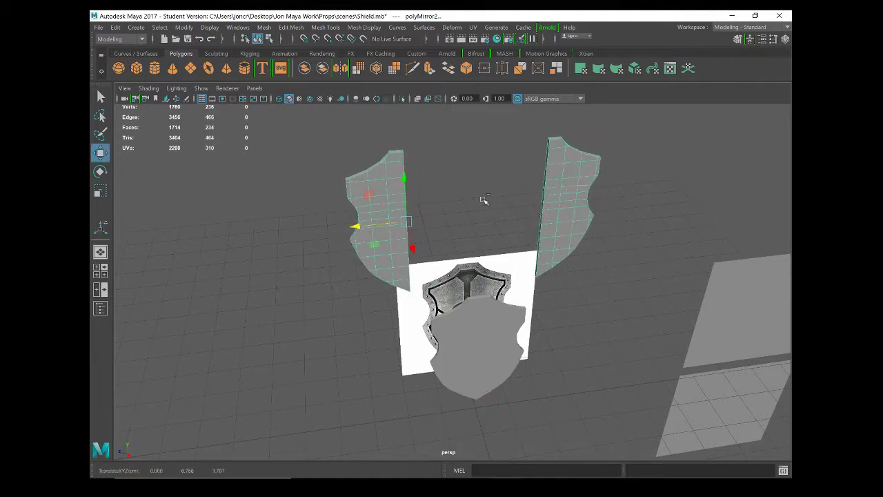
key("ctrl+z")
key("ctrl+z")
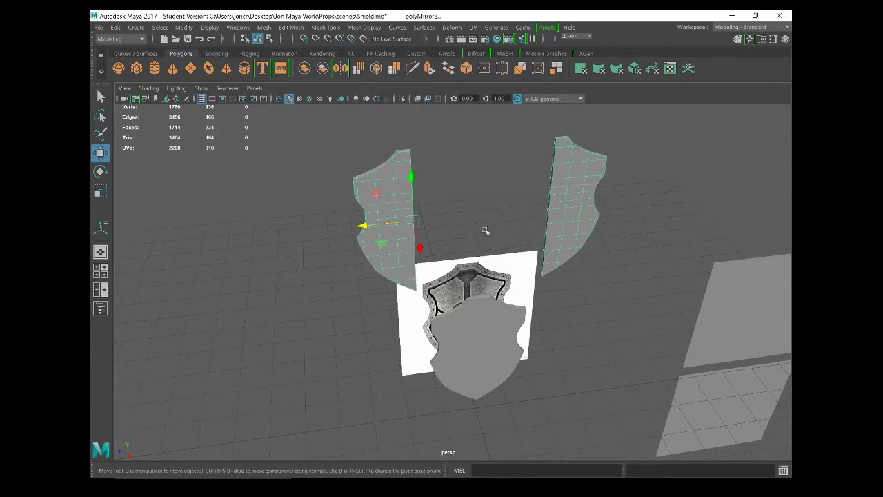
mouse_move(485, 231)
left_mouse_down("alt")
mouse_move(453, 228)
mouse_move(477, 227)
mouse_move(439, 260)
left_mouse_up("alt")
left_click_drag(503, 229, 441, 244, "alt")
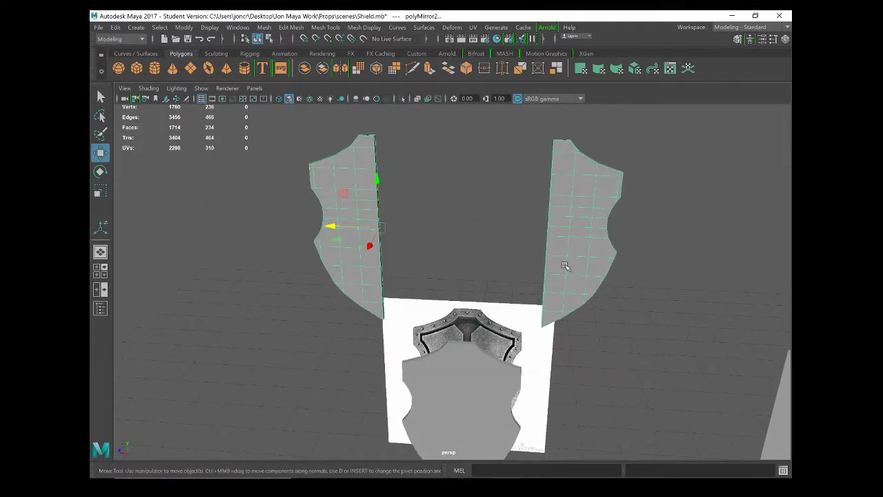
key("alt+Tab")
key("alt+Tab")
- Apply polyMirror4 across X, drag its Merge Threshold to 0, and orbit around the pieces
left_click(343, 69)
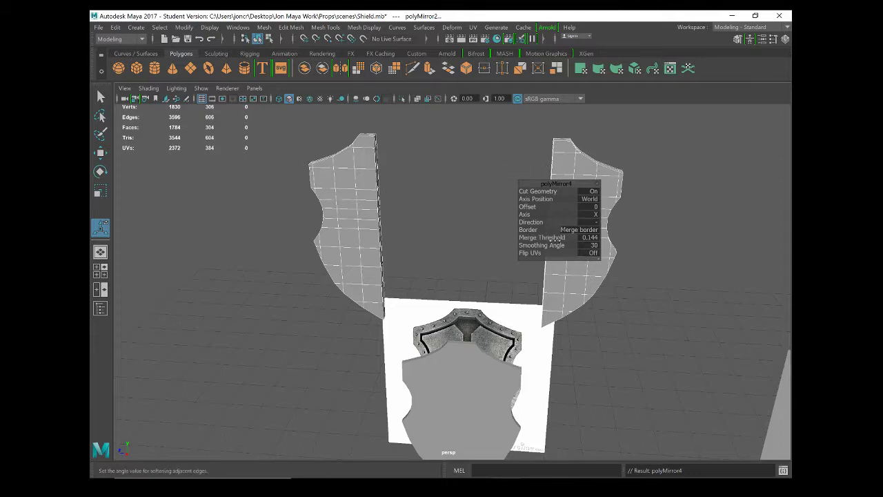
left_click_drag(557, 237, 559, 237)
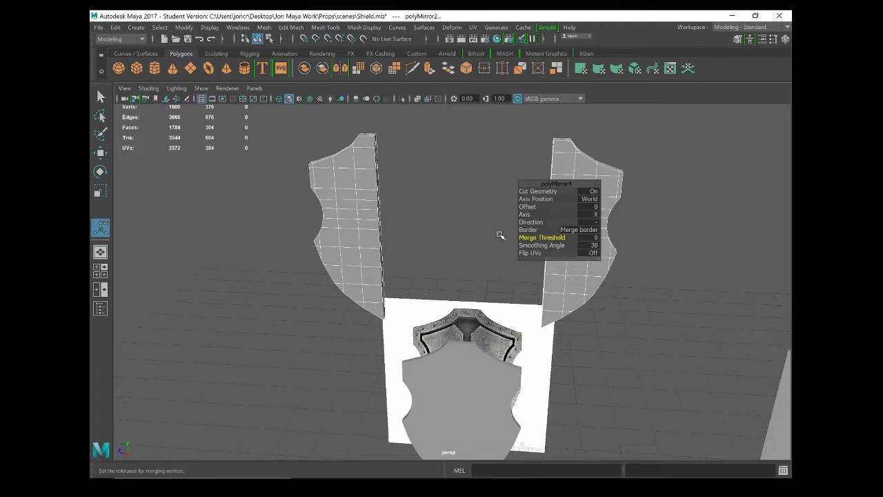
mouse_move(376, 264)
left_mouse_down("alt")
mouse_move(375, 232)
mouse_move(449, 247)
left_mouse_up("alt")
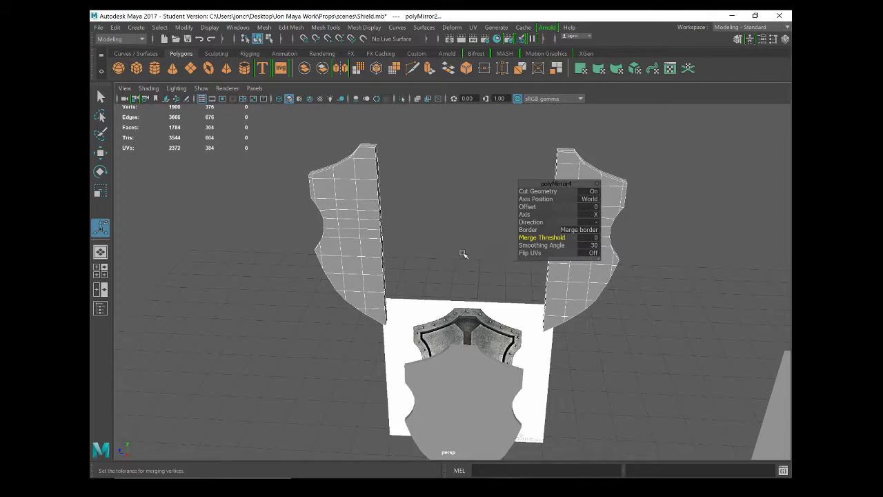
left_click_drag(417, 235, 444, 237, "alt")
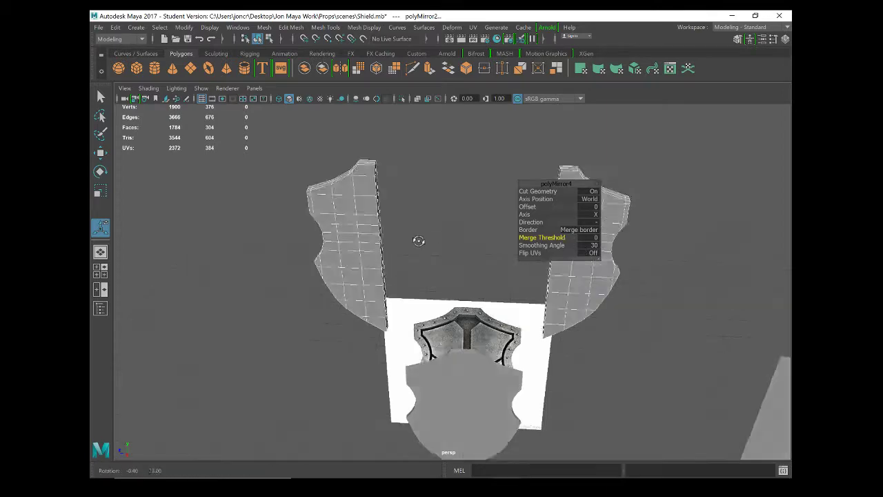
middle_click_drag(443, 236, 465, 258)
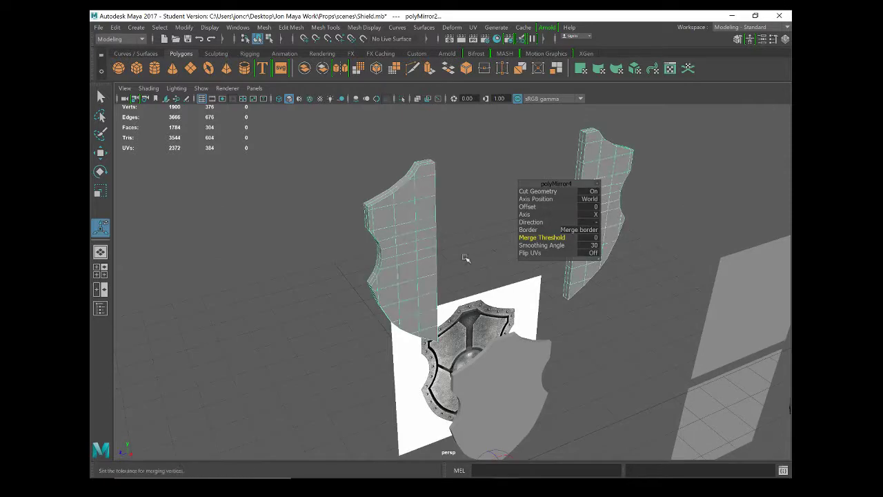
mouse_move(388, 250)
left_mouse_down("alt")
mouse_move(349, 248)
mouse_move(411, 253)
left_mouse_up("alt")
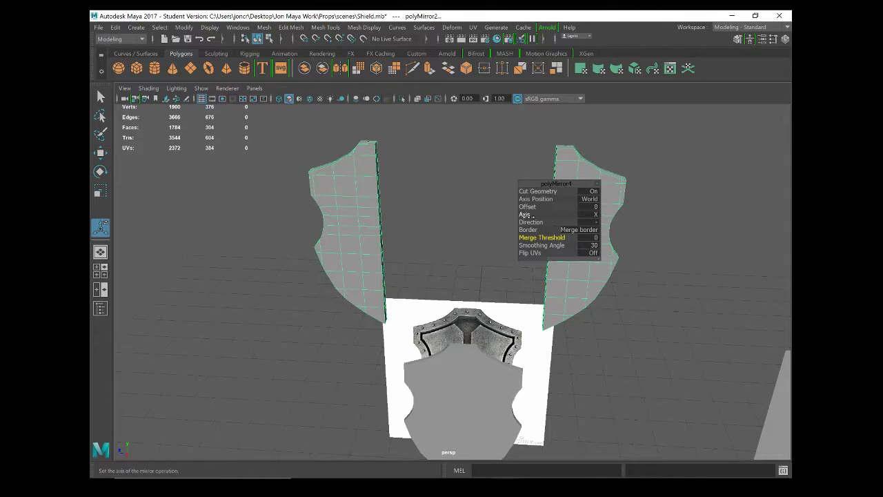
- Select the central shield, orbit until the shields are seen edge-on, then switch to OBS
left_click(461, 385)
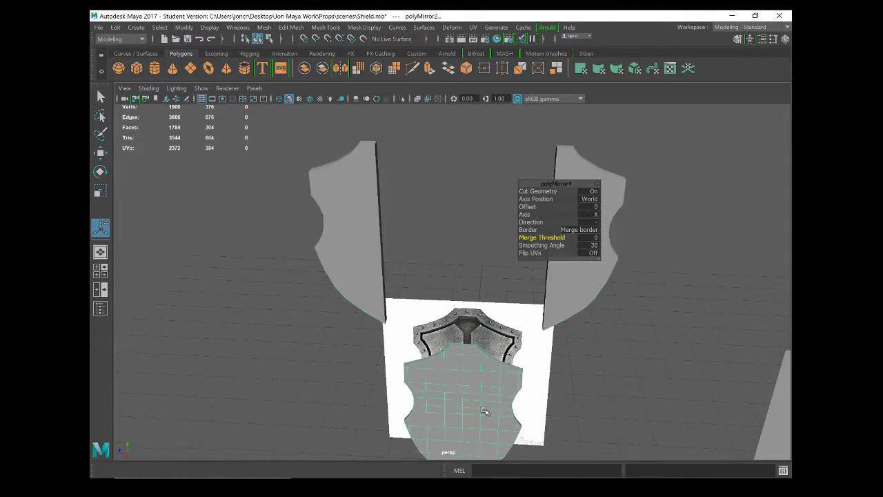
mouse_move(487, 411)
left_mouse_down("alt")
mouse_move(448, 337)
mouse_move(489, 335)
mouse_move(469, 318)
mouse_move(449, 335)
mouse_move(435, 259)
left_mouse_up("alt")
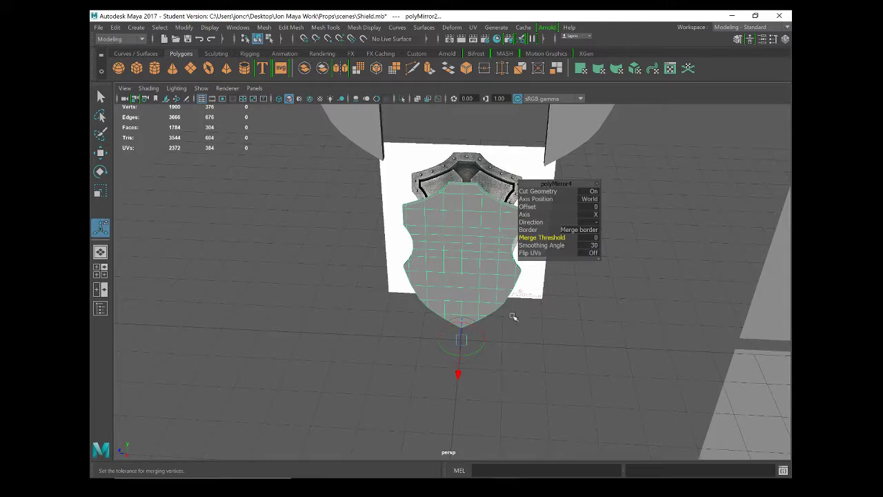
mouse_move(446, 267)
left_mouse_down("alt")
mouse_move(476, 277)
mouse_move(441, 258)
mouse_move(465, 260)
mouse_move(463, 270)
mouse_move(463, 261)
mouse_move(351, 283)
left_mouse_up("alt")
middle_click_drag(352, 283, 163, 247, "alt")
mouse_move(491, 240)
left_mouse_down("alt")
mouse_move(373, 278)
mouse_move(404, 223)
left_mouse_up("alt")
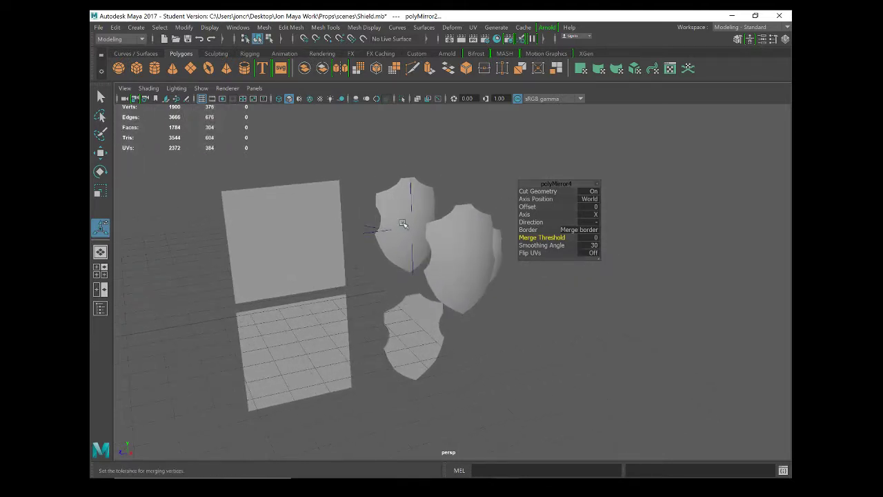
mouse_move(402, 272)
left_mouse_down("alt")
mouse_move(442, 271)
mouse_move(400, 269)
mouse_move(380, 293)
mouse_move(418, 296)
mouse_move(432, 262)
mouse_move(365, 282)
mouse_move(410, 280)
left_mouse_up("alt")
key("alt+Tab")
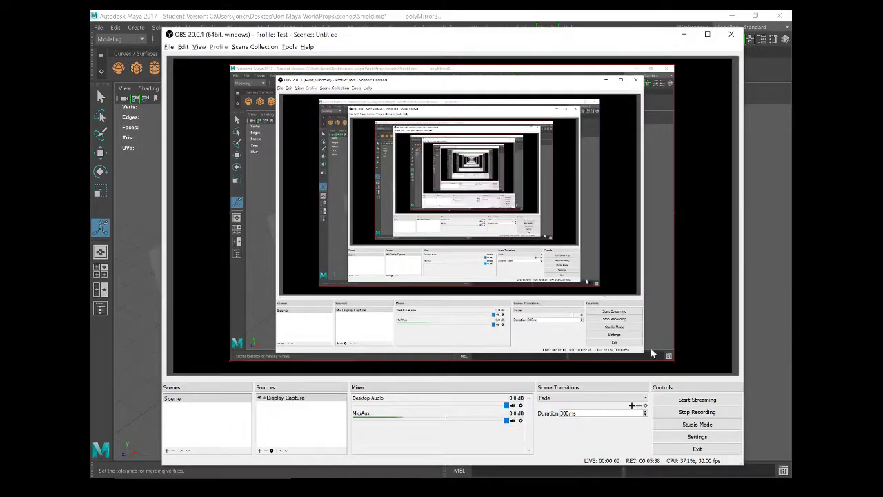